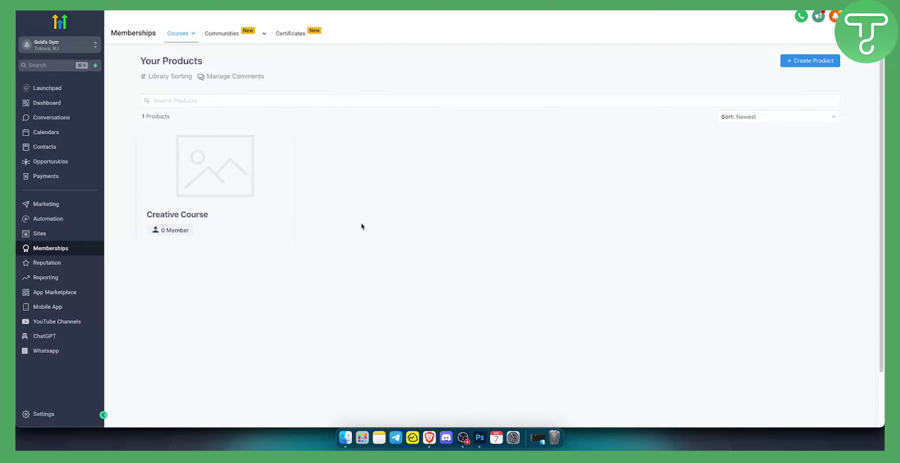
Open the Lead Magnet page of the Bankruptcy Law Firm funnel in the page editor
{"action": "left_click", "coordinate": [30, 235]}
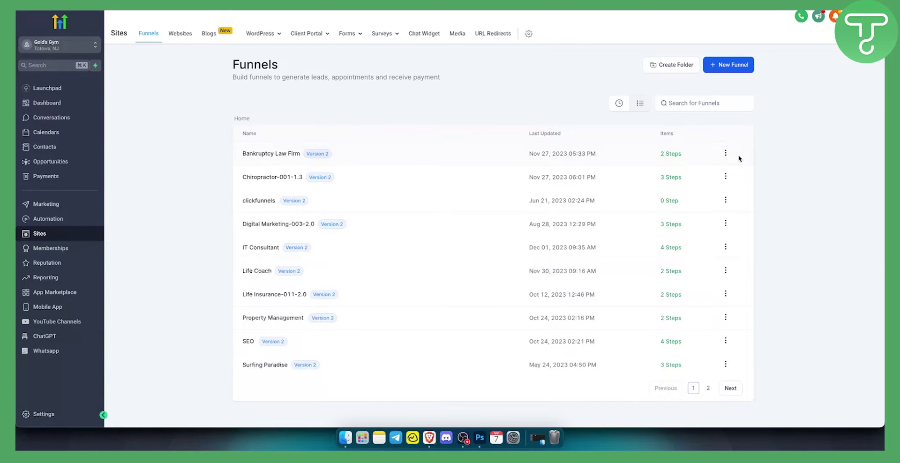
{"action": "left_click", "coordinate": [725, 154]}
{"action": "left_click", "coordinate": [701, 70]}
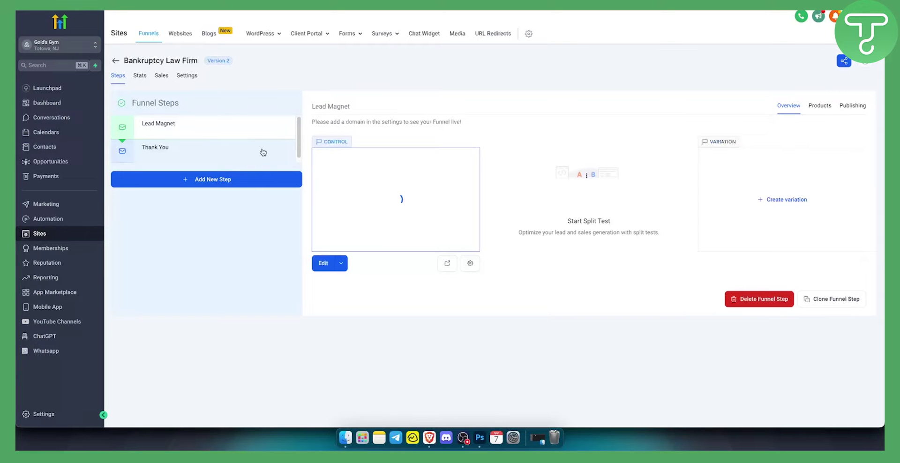
{"action": "left_click", "coordinate": [323, 264]}
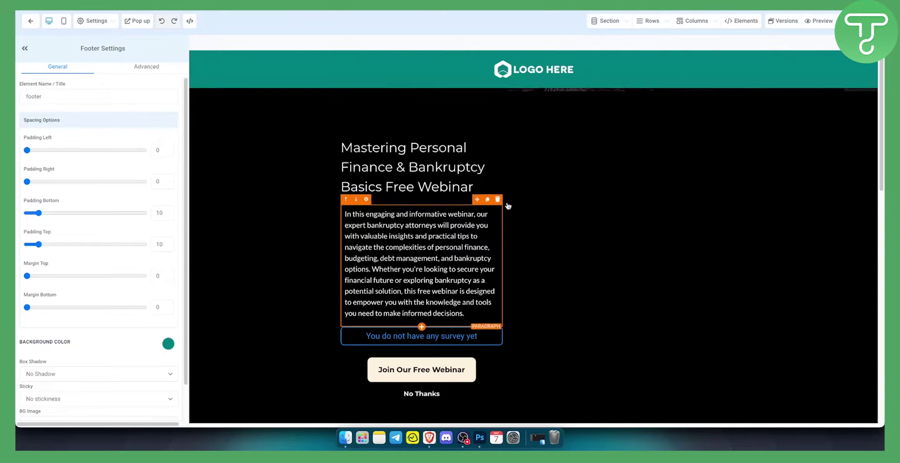
Examine the page's typography settings and the fonts offered for the headline, leaving them as they are
{"action": "left_click", "coordinate": [100, 22]}
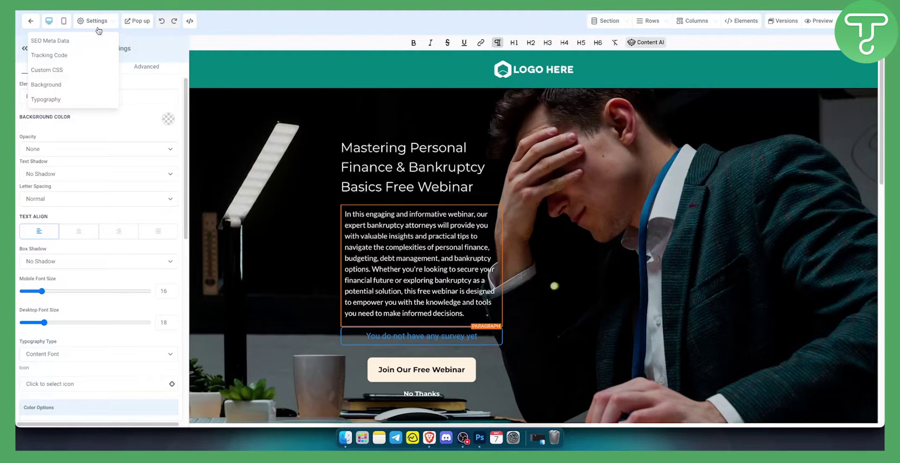
{"action": "left_click", "coordinate": [58, 99]}
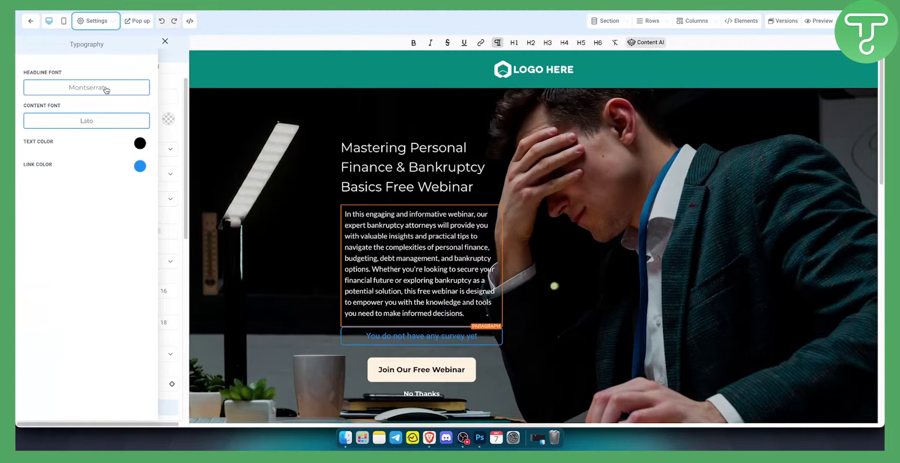
{"action": "left_click", "coordinate": [114, 91]}
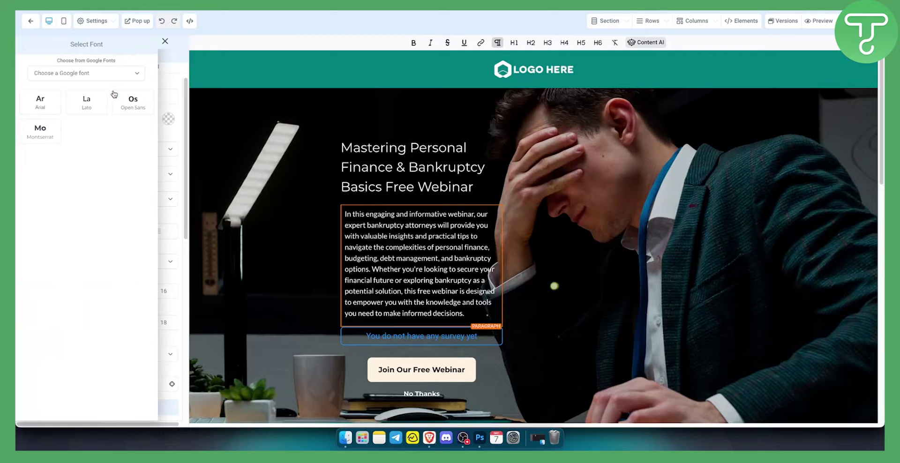
{"action": "left_click", "coordinate": [165, 41]}
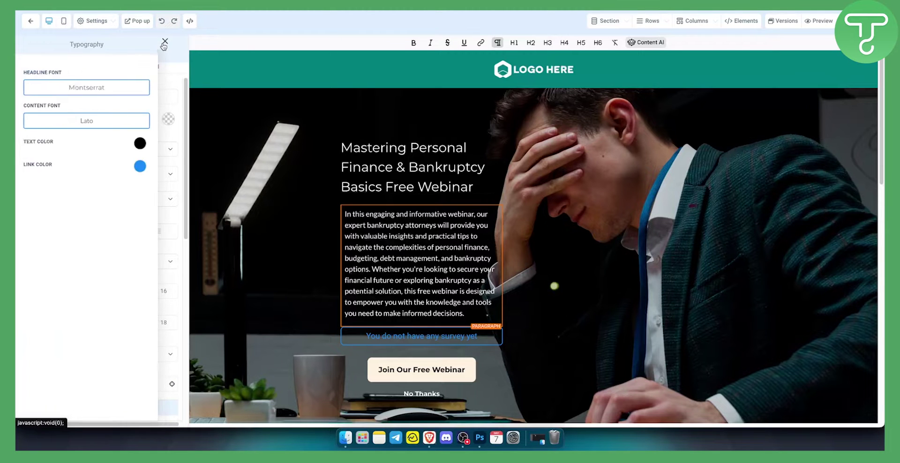
{"action": "left_click", "coordinate": [164, 43]}
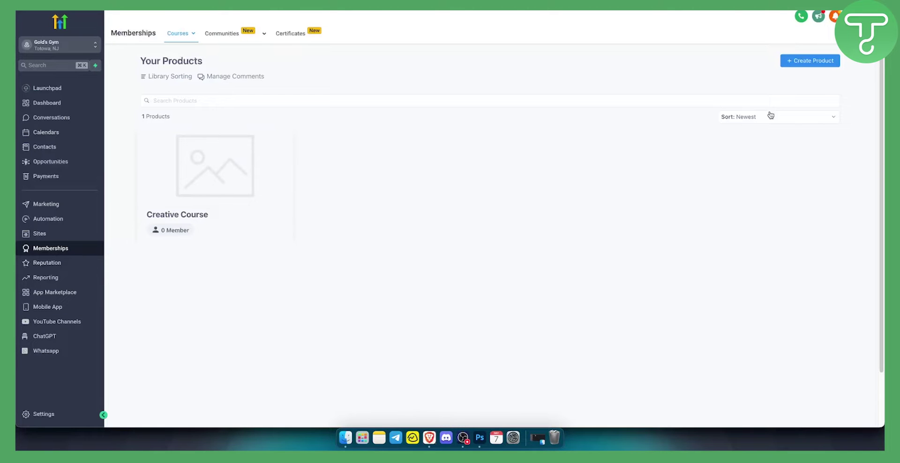
Start creating a membership product, and locate the DaFont file fFinish.ttf in the Desktop folder
{"action": "left_click", "coordinate": [800, 65]}
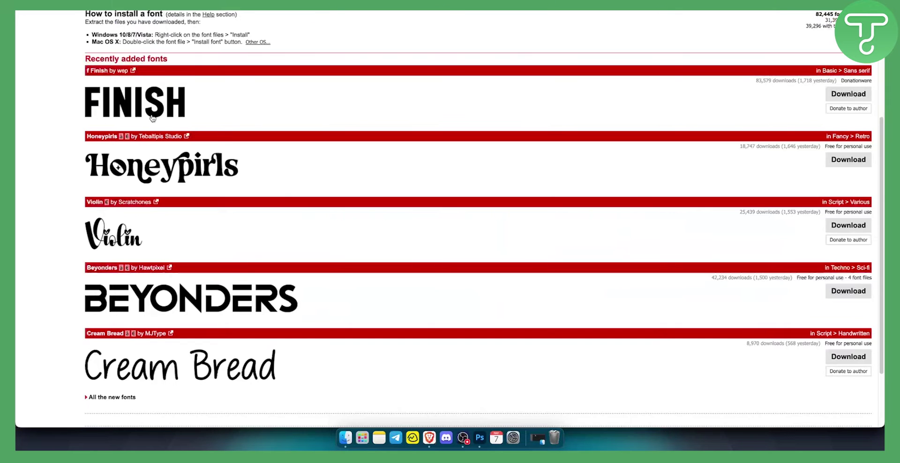
{"action": "scroll", "coordinate": [153, 118], "scroll_direction": "up", "scroll_amount": 5}
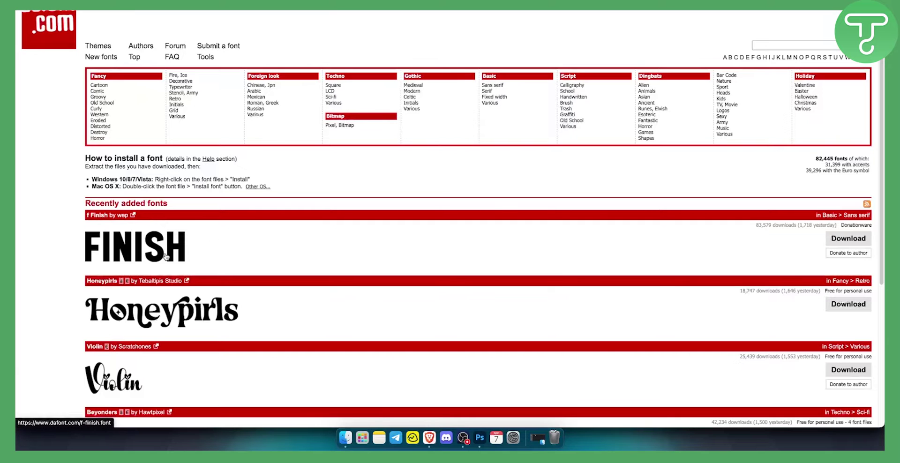
{"action": "left_click", "coordinate": [345, 438]}
{"action": "left_click_drag", "start_coordinate": [384, 199], "coordinate": [341, 151]}
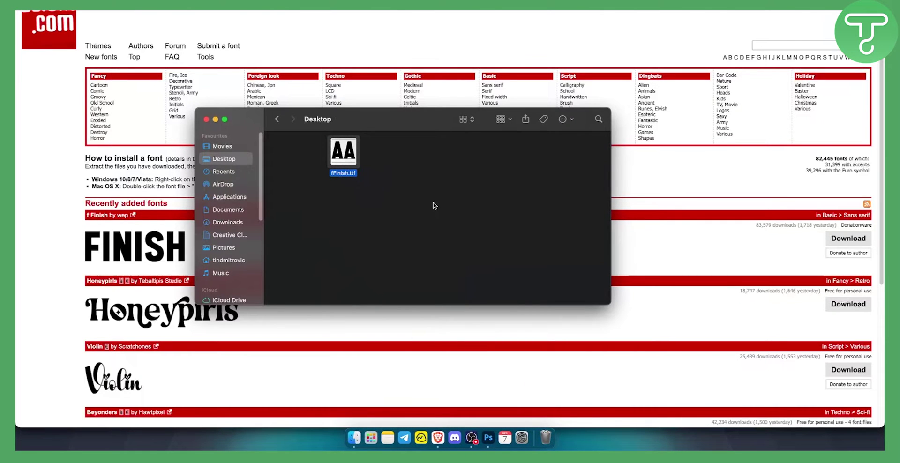
{"action": "left_click", "coordinate": [368, 180]}
{"action": "left_click_drag", "start_coordinate": [369, 180], "coordinate": [357, 177]}
{"action": "left_click", "coordinate": [395, 198]}
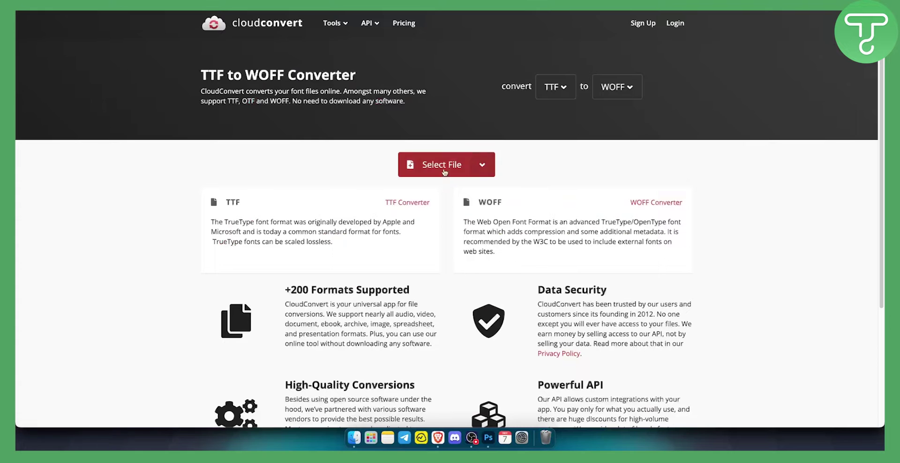
Load fFinish.ttf from the Desktop into CloudConvert's TTF to WOFF converter
{"action": "left_click", "coordinate": [445, 172]}
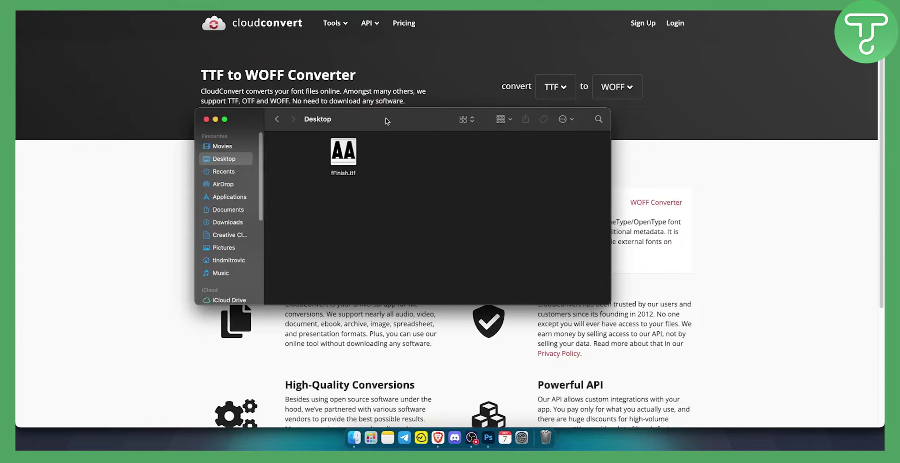
{"action": "left_click_drag", "start_coordinate": [385, 120], "coordinate": [429, 250]}
{"action": "left_click_drag", "start_coordinate": [396, 283], "coordinate": [436, 161]}
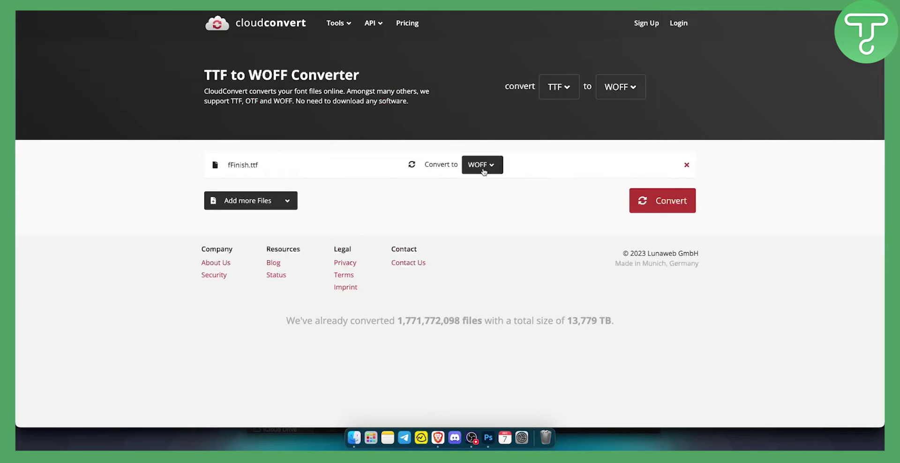
Convert fFinish.ttf to WOFF2 and save the converted font to the Desktop
{"action": "left_click", "coordinate": [488, 167]}
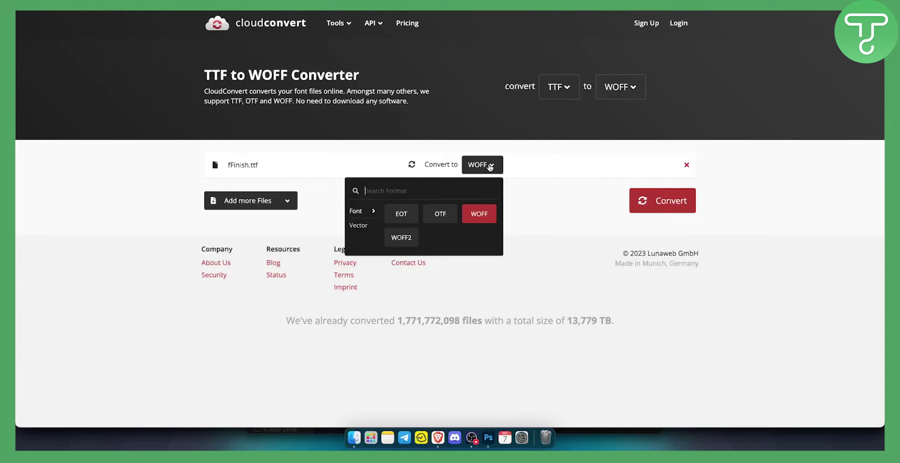
{"action": "left_click", "coordinate": [402, 239]}
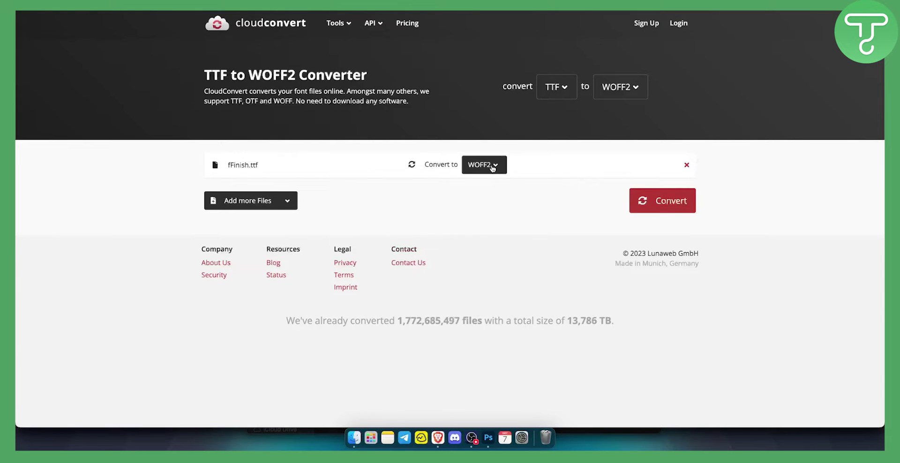
{"action": "left_click", "coordinate": [649, 203]}
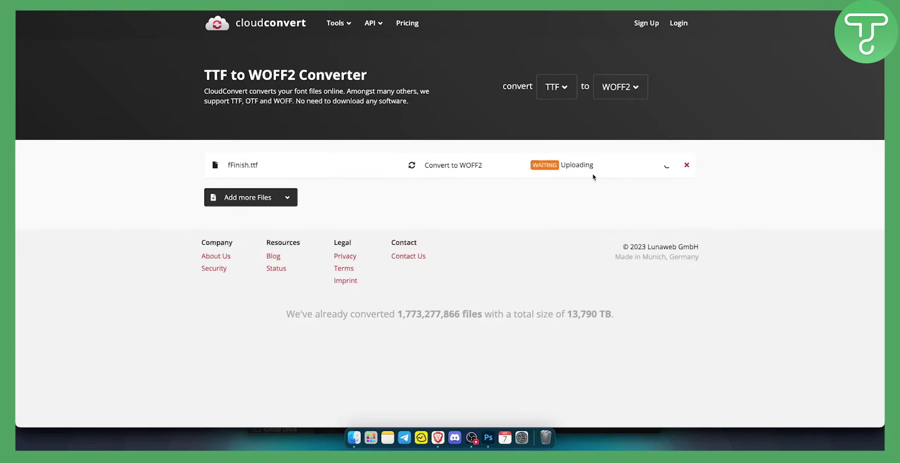
{"action": "left_click", "coordinate": [633, 165]}
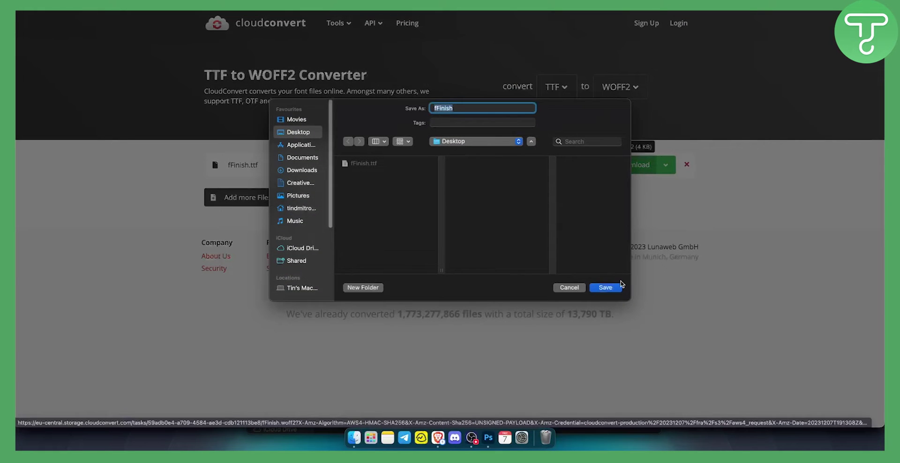
{"action": "left_click", "coordinate": [605, 287]}
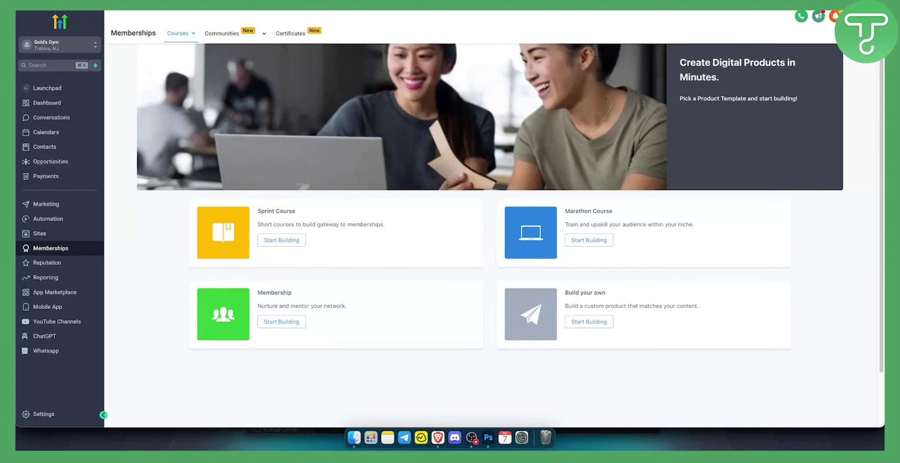
Create a membership product from the Build your own template, named "My custom font"
{"action": "left_click", "coordinate": [583, 323]}
{"action": "left_click", "coordinate": [434, 134]}
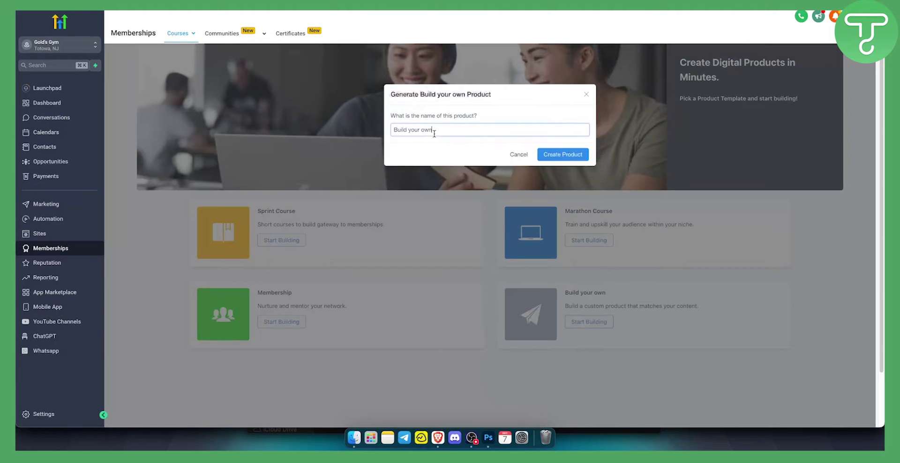
{"action": "key", "text": "BackSpace"}
{"action": "key", "text": "BackSpace"}
{"action": "key", "text": "BackSpace"}
{"action": "key", "text": "BackSpace"}
{"action": "key", "text": "BackSpace"}
{"action": "key", "text": "BackSpace"}
{"action": "key", "text": "BackSpace"}
{"action": "key", "text": "BackSpace"}
{"action": "key", "text": "BackSpace"}
{"action": "key", "text": "BackSpace"}
{"action": "key", "text": "BackSpace"}
{"action": "key", "text": "BackSpace"}
{"action": "key", "text": "BackSpace"}
{"action": "type", "text": "My cu"}
{"action": "left_click", "coordinate": [573, 155]}
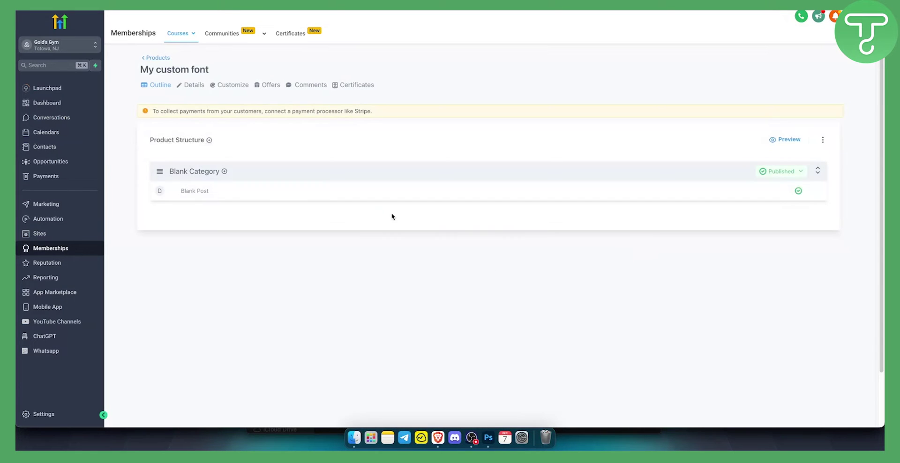
{"action": "left_click", "coordinate": [200, 87]}
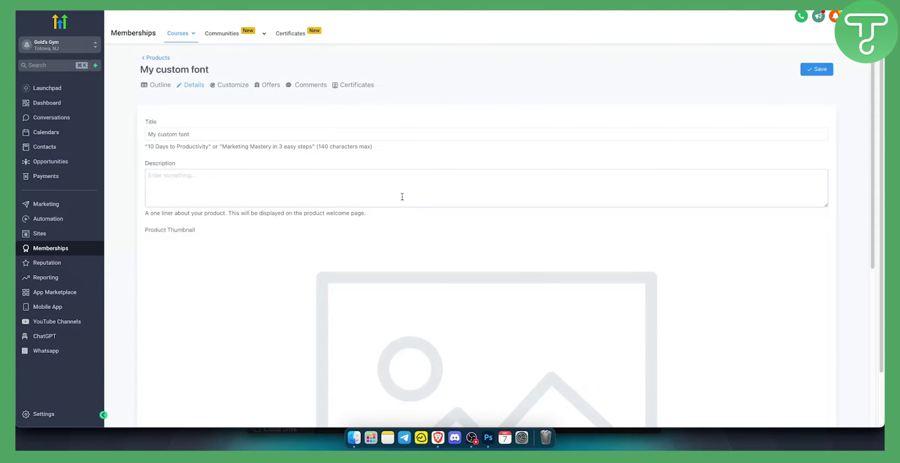
{"action": "scroll", "coordinate": [272, 177], "scroll_direction": "down", "scroll_amount": 5}
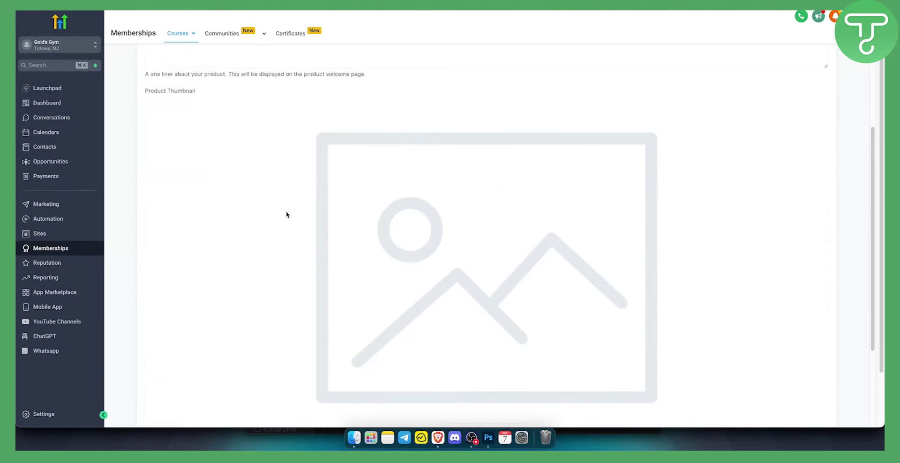
{"action": "scroll", "coordinate": [287, 215], "scroll_direction": "up", "scroll_amount": 5}
{"action": "left_click", "coordinate": [161, 86]}
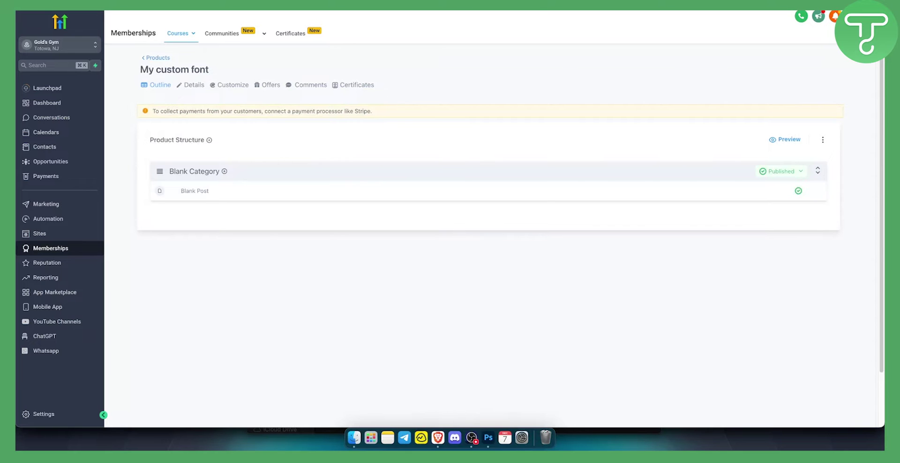
Attach fFinish.woff2 from the Desktop to the Blank Post's files and save the post
{"action": "left_click", "coordinate": [195, 193]}
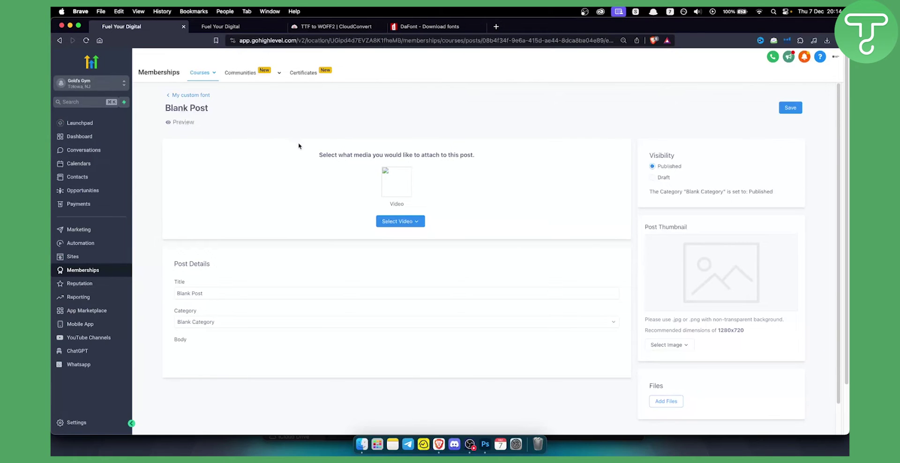
{"action": "left_click", "coordinate": [666, 402]}
{"action": "left_click", "coordinate": [485, 165]}
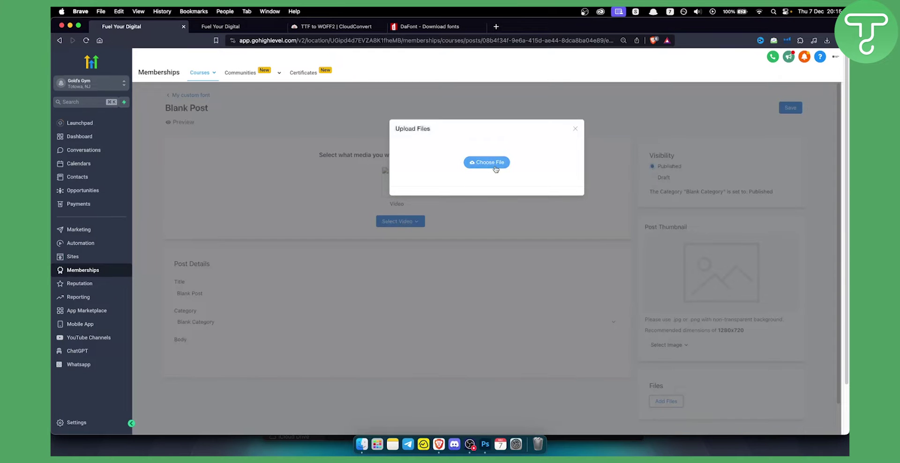
{"action": "left_click", "coordinate": [327, 178]}
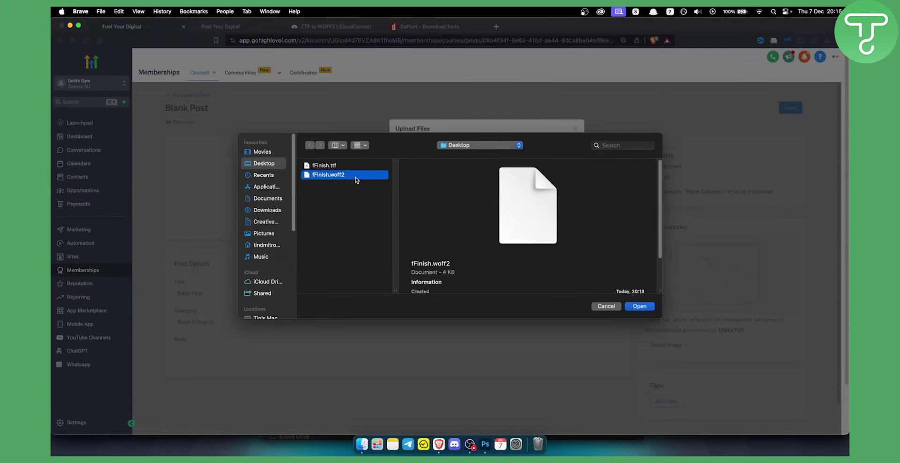
{"action": "left_click", "coordinate": [640, 306]}
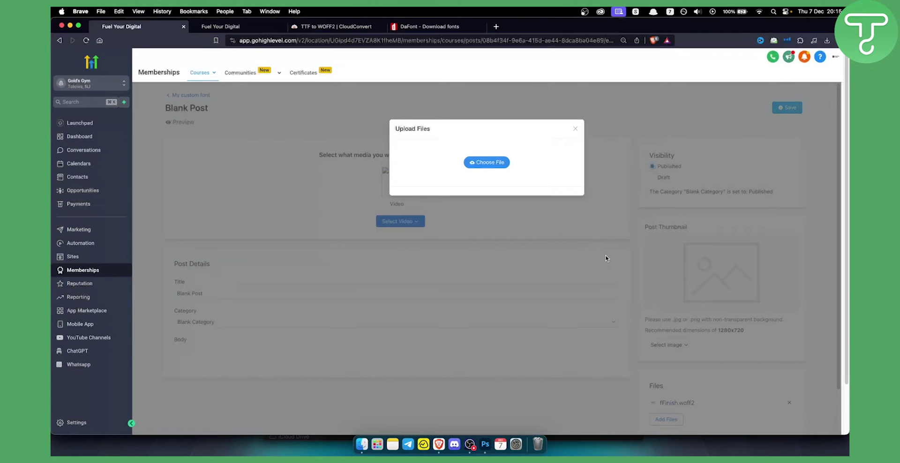
{"action": "scroll", "coordinate": [687, 382], "scroll_direction": "down", "scroll_amount": 2}
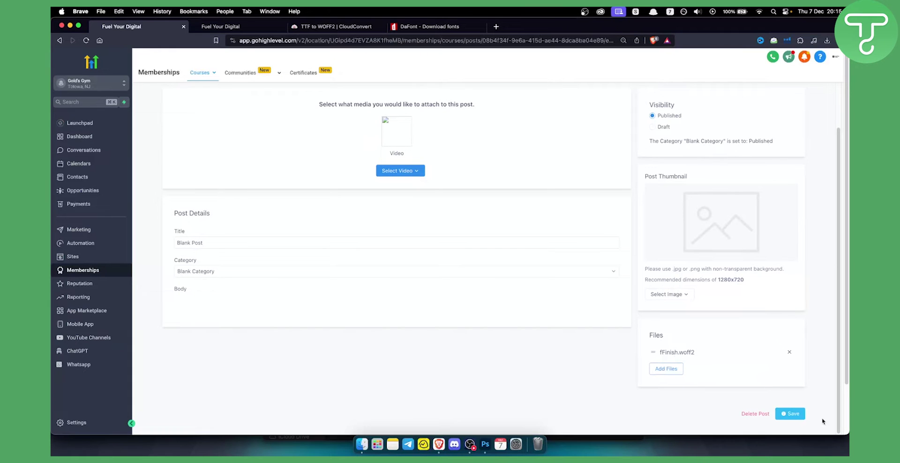
{"action": "left_click", "coordinate": [797, 414]}
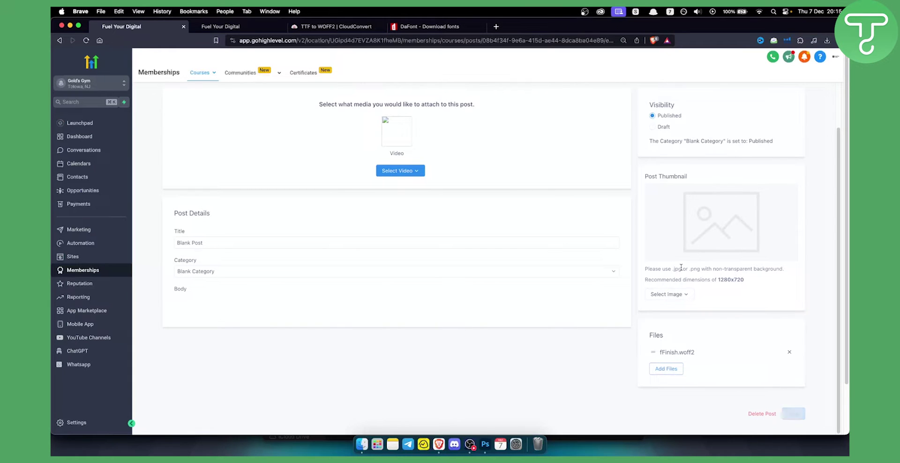
{"action": "scroll", "coordinate": [684, 268], "scroll_direction": "up", "scroll_amount": 2}
{"action": "left_click", "coordinate": [824, 99]}
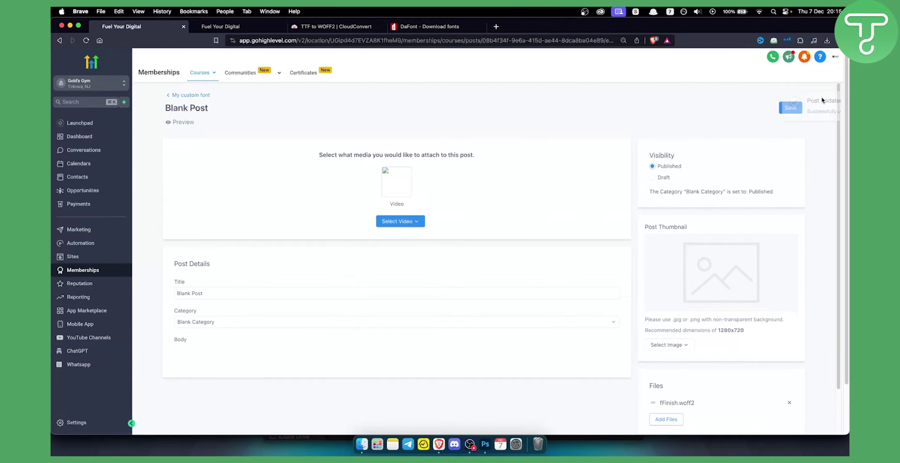
Open the preview of the "My custom font" course and bring its browser tab into view
{"action": "left_click", "coordinate": [182, 123]}
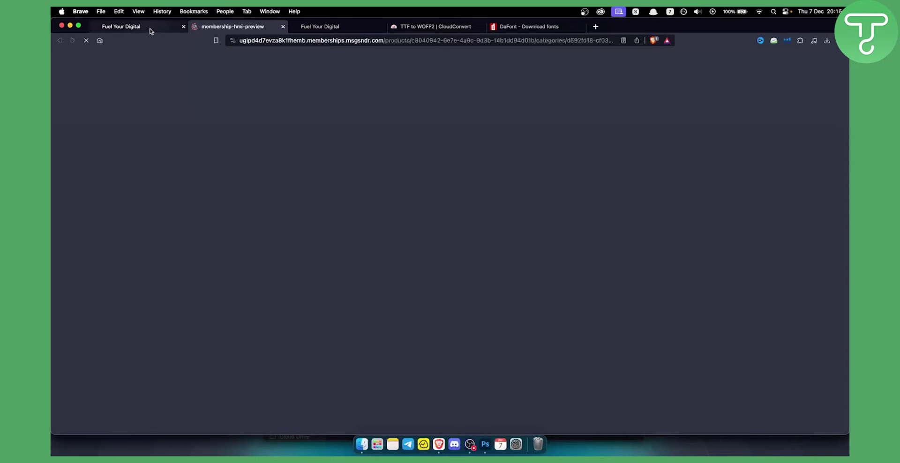
{"action": "left_click", "coordinate": [121, 26]}
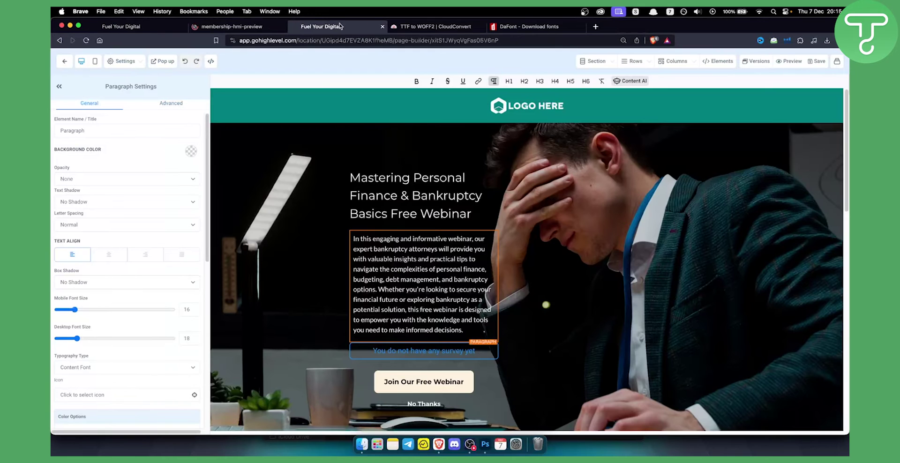
{"action": "left_click_drag", "start_coordinate": [320, 27], "coordinate": [220, 26]}
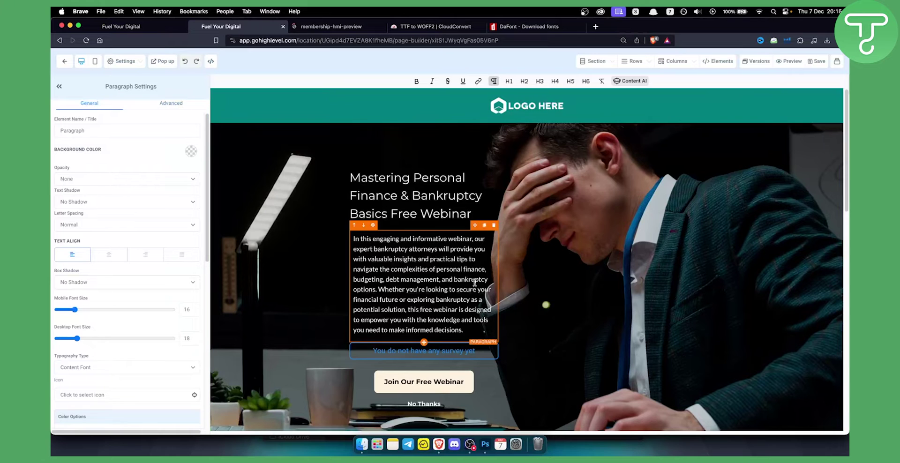
{"action": "left_click", "coordinate": [332, 26]}
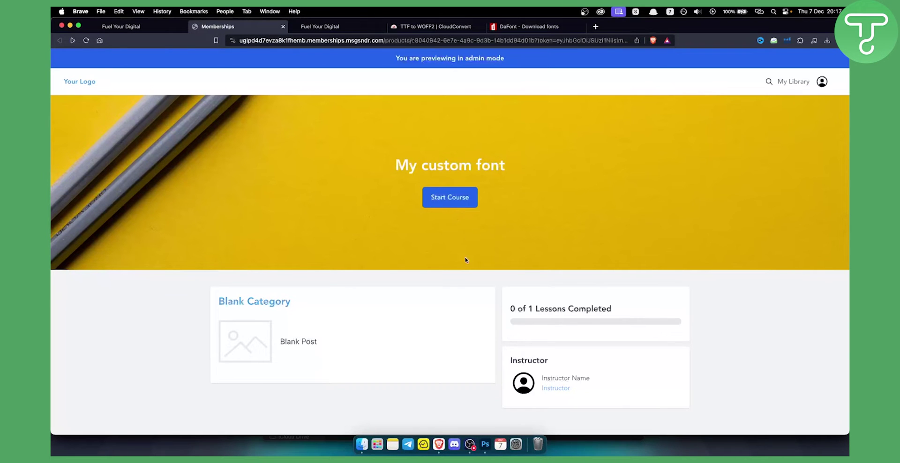
Open the Blank Post in the course preview and copy the link address of fFinish.woff2
{"action": "left_click", "coordinate": [305, 342]}
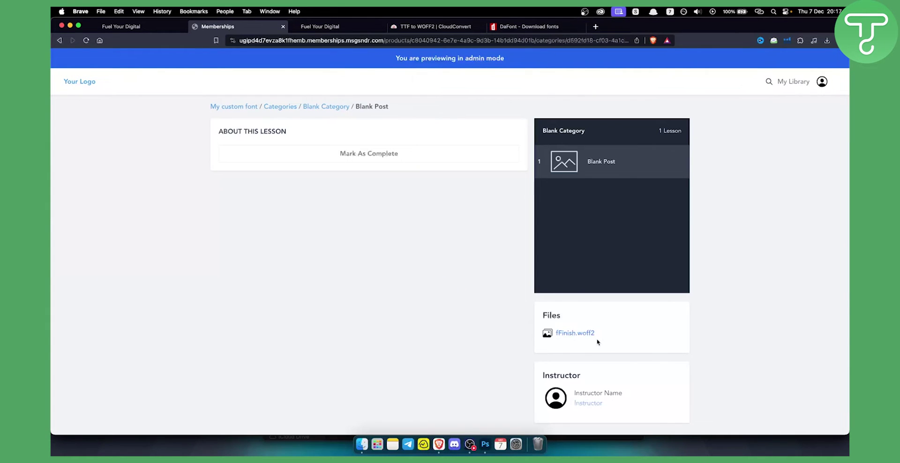
{"action": "right_click", "coordinate": [586, 335]}
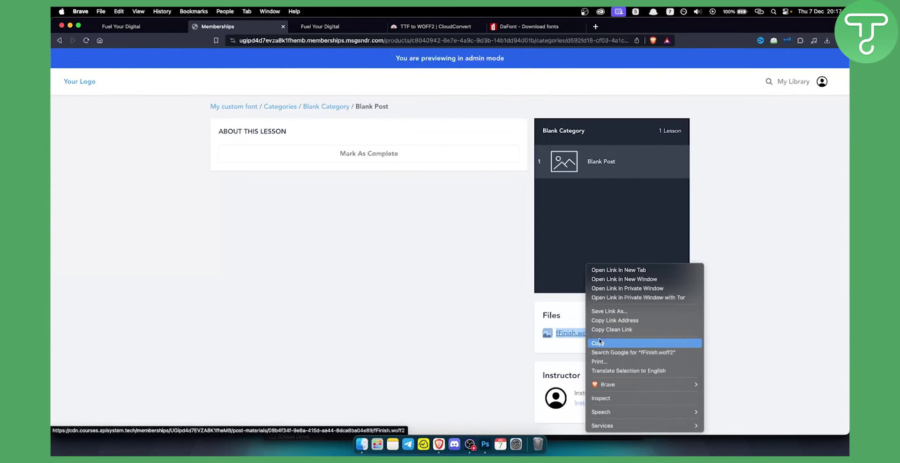
{"action": "left_click", "coordinate": [618, 322]}
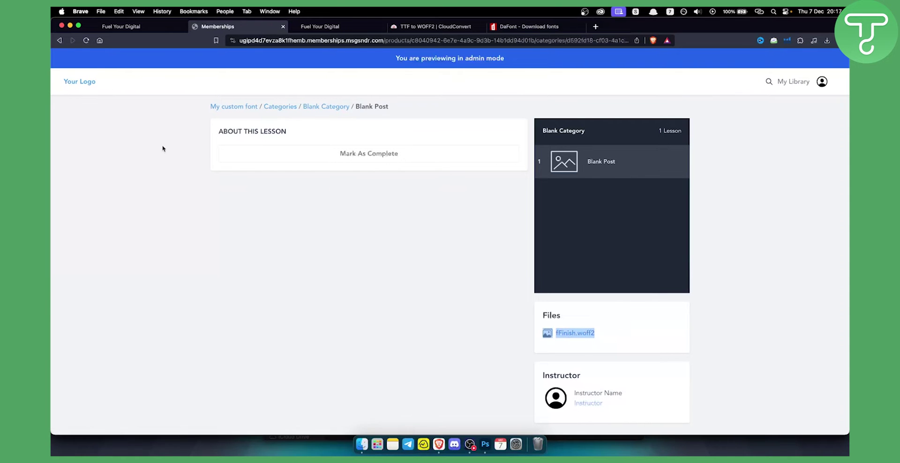
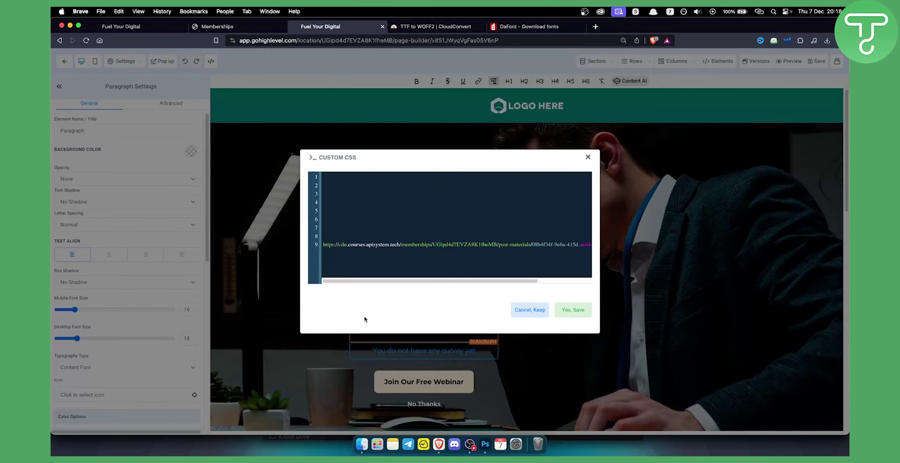
Paste the font file URL below the rules in the page's Custom CSS, copy it from there, and delete it with the extra blank lines
{"action": "key", "text": "super+z"}
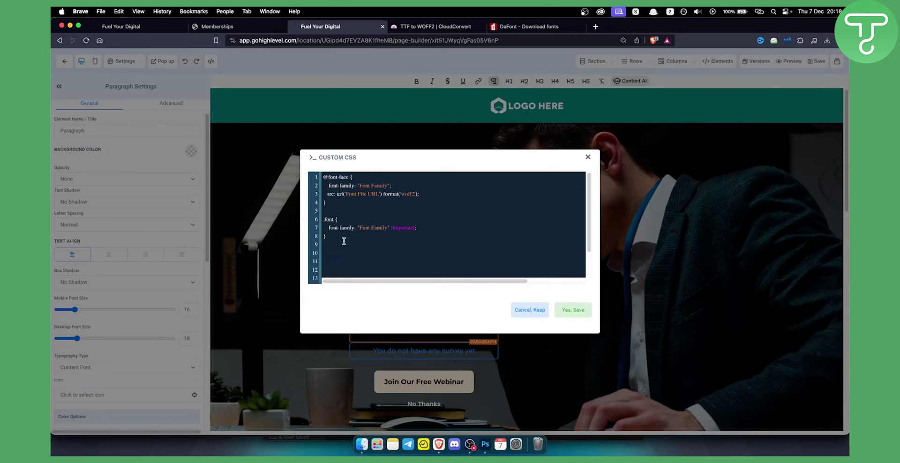
{"action": "key", "text": "super+v"}
{"action": "left_click_drag", "start_coordinate": [323, 272], "coordinate": [617, 282]}
{"action": "right_click", "coordinate": [551, 270]}
{"action": "left_click", "coordinate": [583, 261]}
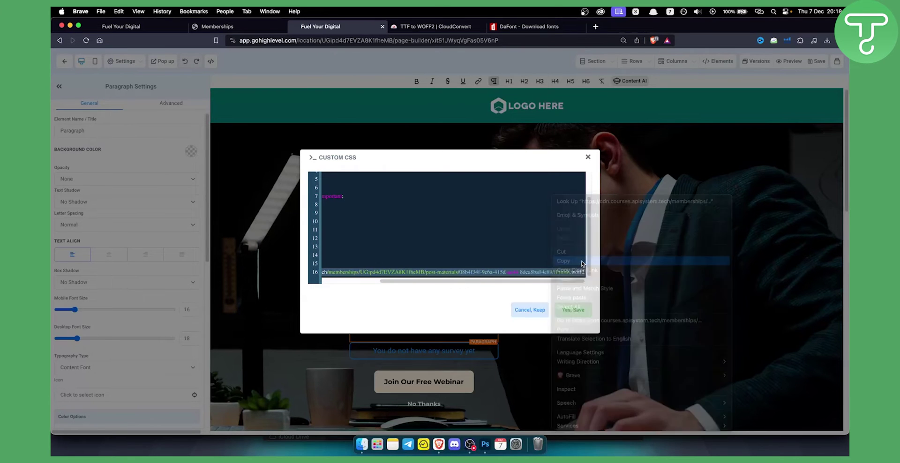
{"action": "key", "text": "BackSpace"}
{"action": "key", "text": "BackSpace"}
{"action": "key", "text": "BackSpace"}
{"action": "key", "text": "BackSpace"}
{"action": "key", "text": "BackSpace"}
{"action": "key", "text": "BackSpace"}
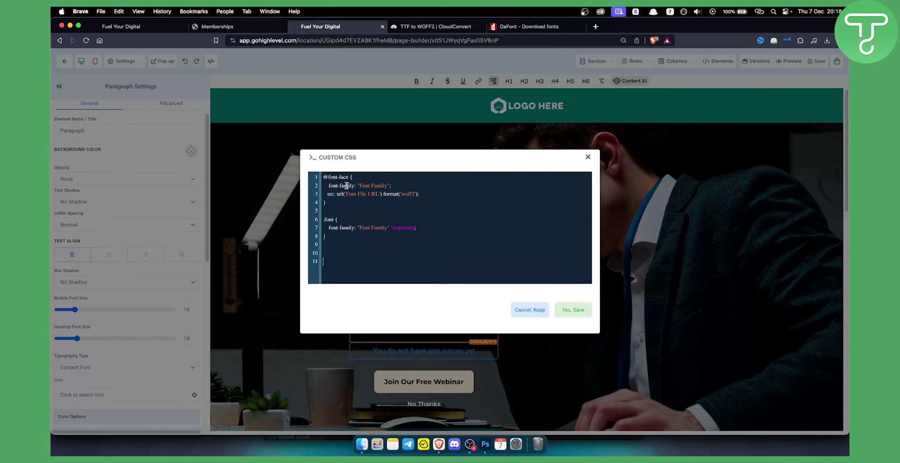
{"action": "left_click_drag", "start_coordinate": [346, 193], "coordinate": [379, 197]}
{"action": "key", "text": "super+v"}
{"action": "left_click_drag", "start_coordinate": [418, 282], "coordinate": [283, 282]}
{"action": "left_click_drag", "start_coordinate": [387, 186], "coordinate": [369, 187]}
{"action": "left_click", "coordinate": [371, 186]}
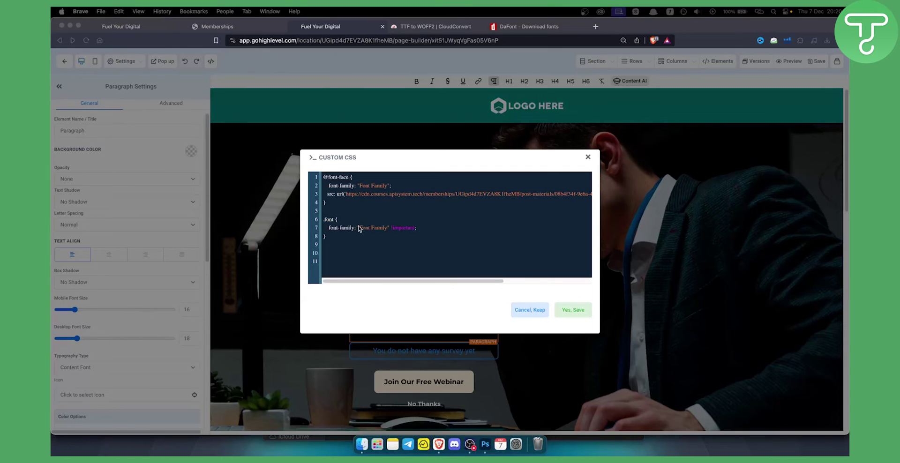
Copy the class name font from the .font rule in the Custom CSS
{"action": "left_click", "coordinate": [342, 218]}
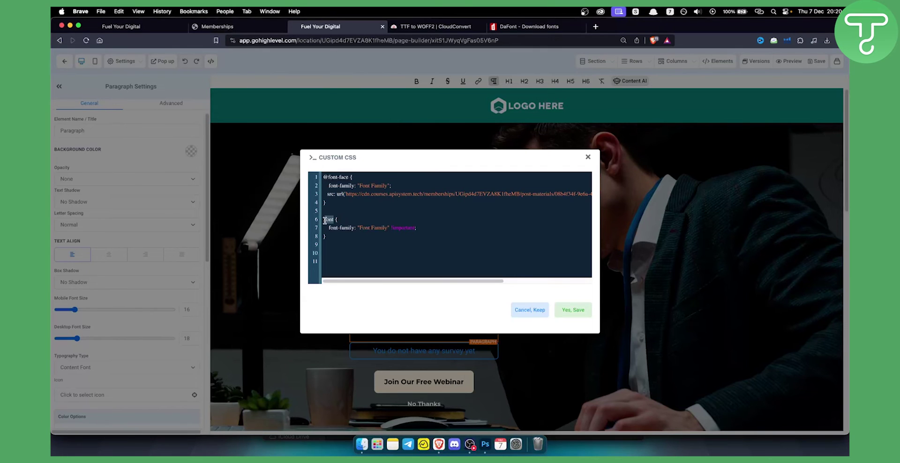
{"action": "double_click", "coordinate": [331, 220]}
{"action": "right_click", "coordinate": [329, 219]}
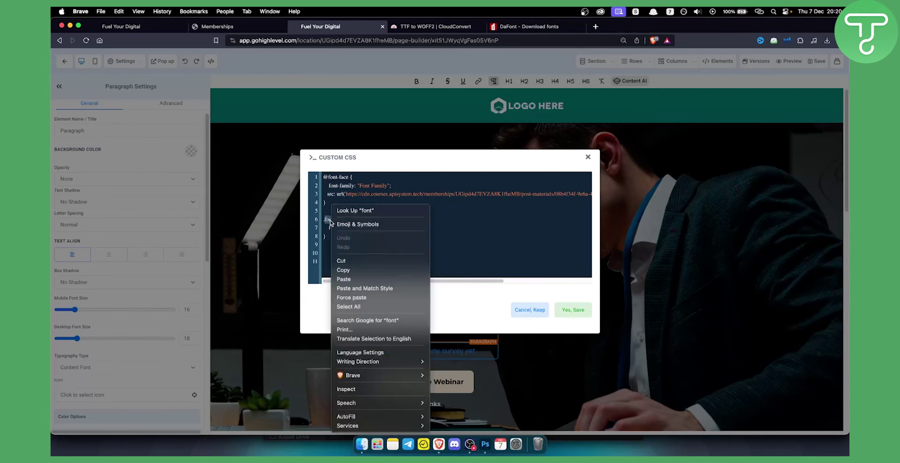
{"action": "left_click", "coordinate": [361, 272]}
{"action": "left_click", "coordinate": [333, 219]}
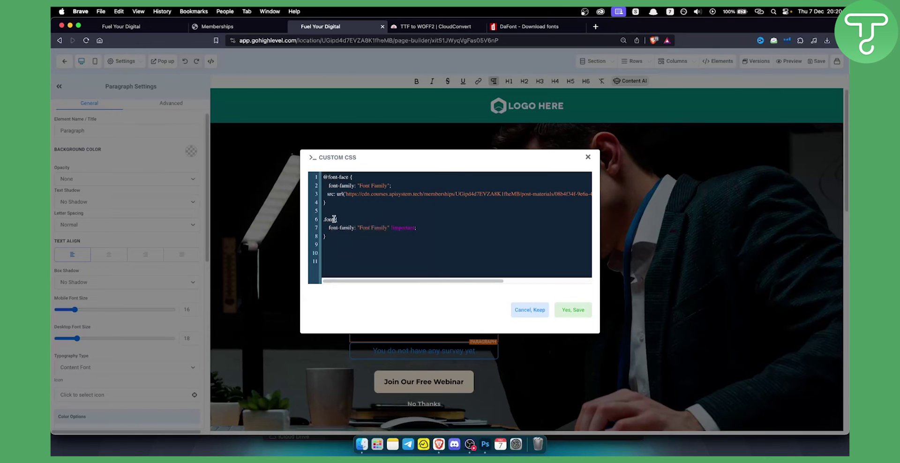
Try renaming the .font class selector to bebas in the Custom CSS, and undo the edit
{"action": "left_click_drag", "start_coordinate": [334, 219], "coordinate": [326, 219]}
{"action": "type", "text": "fbeba"}
{"action": "key", "text": "BackSpace"}
{"action": "key", "text": "BackSpace"}
{"action": "key", "text": "BackSpace"}
{"action": "key", "text": "BackSpace"}
{"action": "key", "text": "BackSpace"}
{"action": "type", "text": "bebas"}
{"action": "key", "text": "super+z"}
{"action": "key", "text": "super+z"}
{"action": "key", "text": "super+z"}
Save the page's Custom CSS
{"action": "left_click", "coordinate": [487, 234]}
{"action": "left_click", "coordinate": [581, 311]}
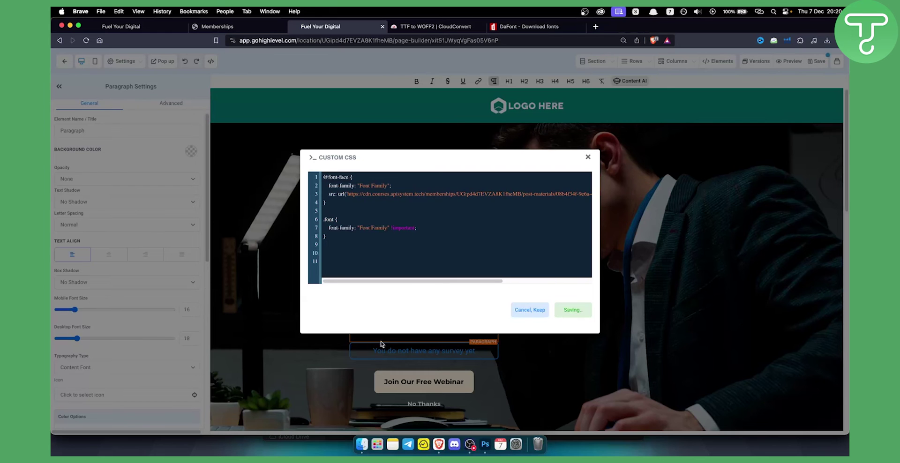
Add the custom class font to the "Mastering Personal Finance & Bankruptcy Basics Free Webinar" headline in its advanced settings
{"action": "left_click", "coordinate": [432, 213]}
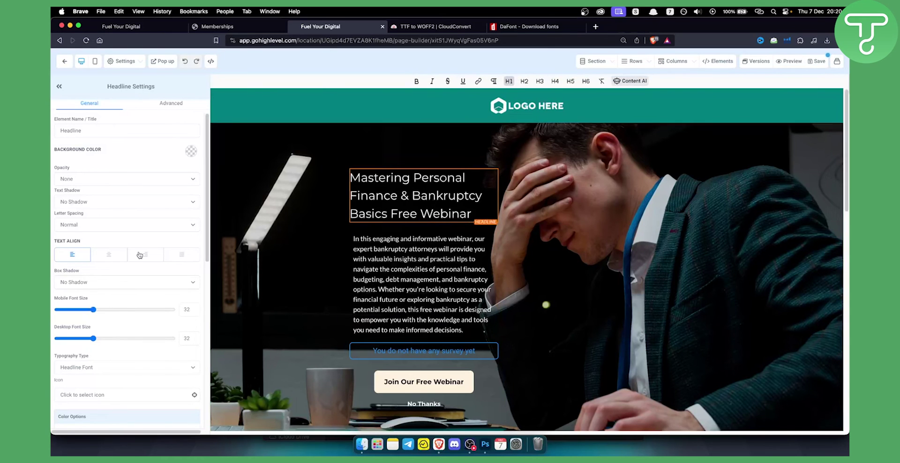
{"action": "scroll", "coordinate": [136, 226], "scroll_direction": "down", "scroll_amount": 1}
{"action": "scroll", "coordinate": [136, 227], "scroll_direction": "down", "scroll_amount": 10}
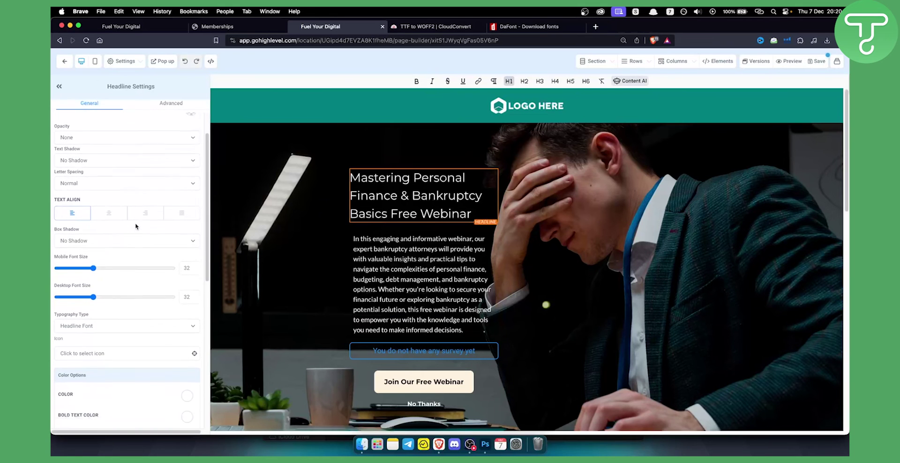
{"action": "scroll", "coordinate": [136, 227], "scroll_direction": "down", "scroll_amount": 5}
{"action": "scroll", "coordinate": [128, 221], "scroll_direction": "up", "scroll_amount": 10}
{"action": "left_click", "coordinate": [172, 103]}
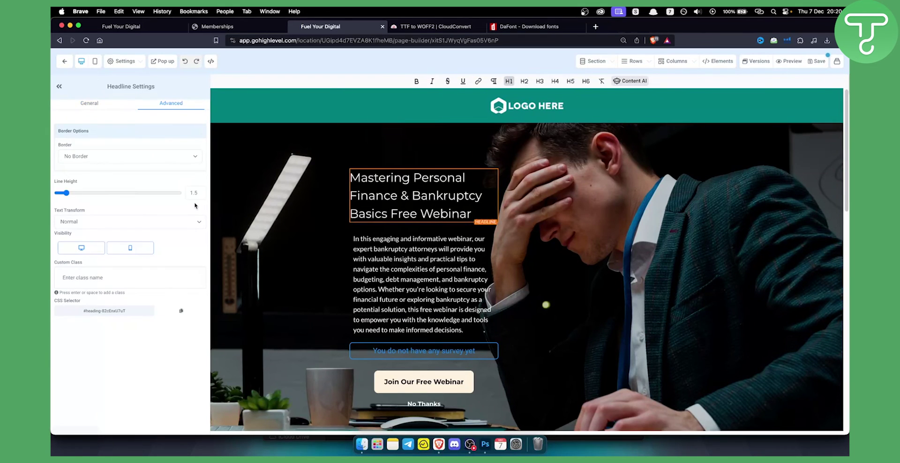
{"action": "type", "text": "font"}
{"action": "key", "text": "Return"}
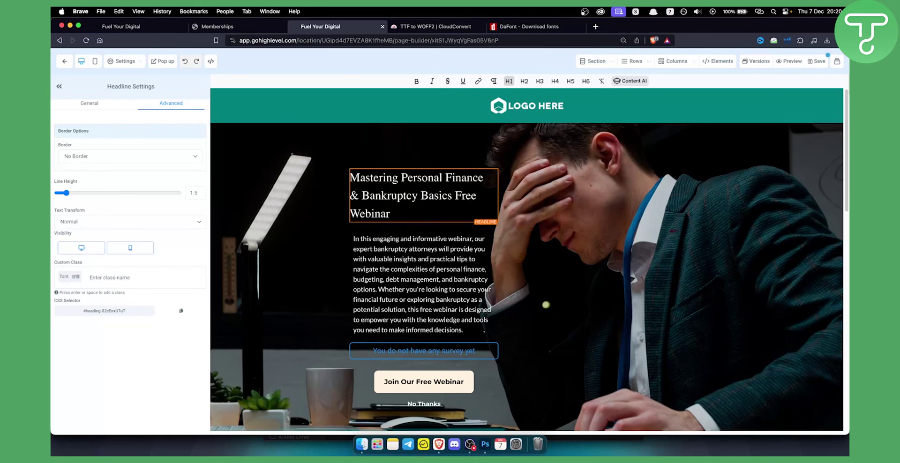